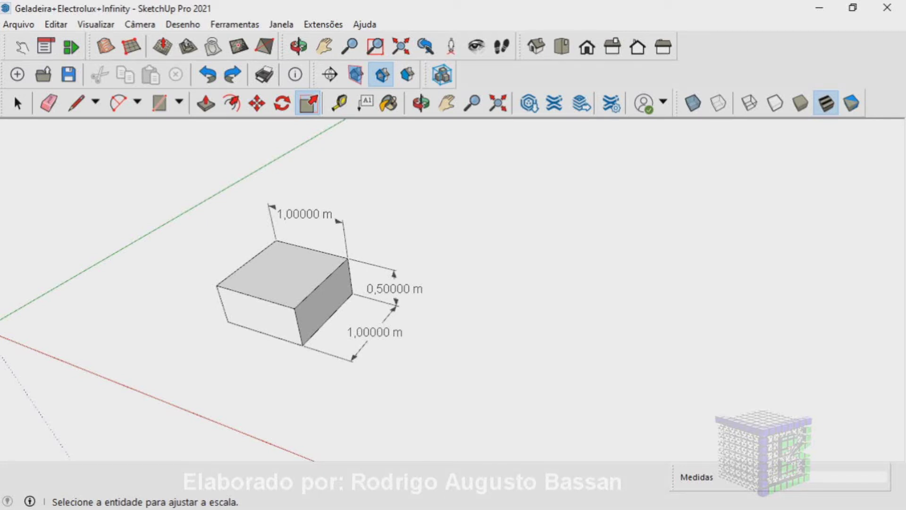
Step: Activate Ferramentas > Escala and pick the 1 × 1 × 0.5 m box to show its scale grips
click(284, 274)
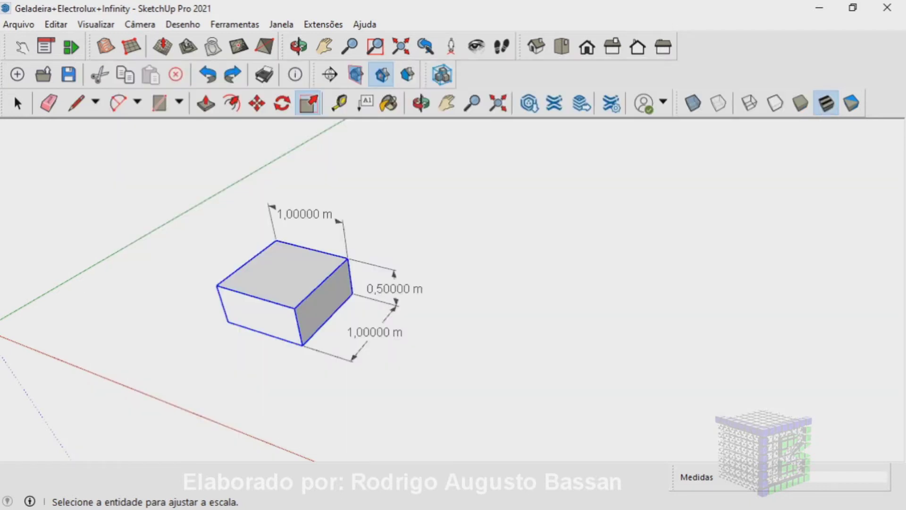
key(Escape)
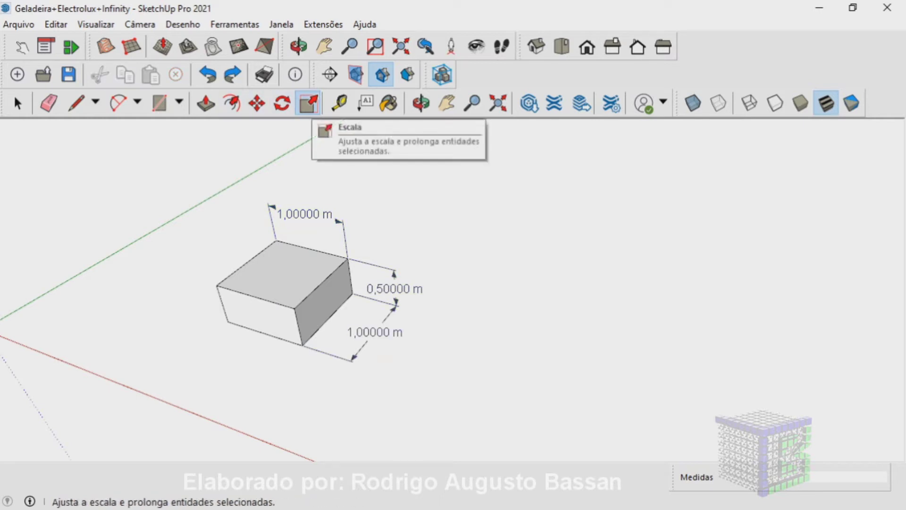
click(234, 24)
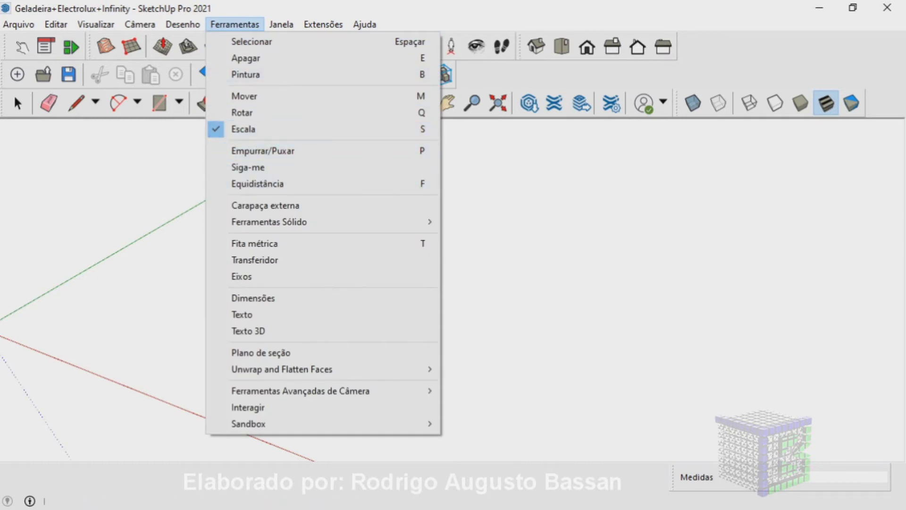
click(243, 129)
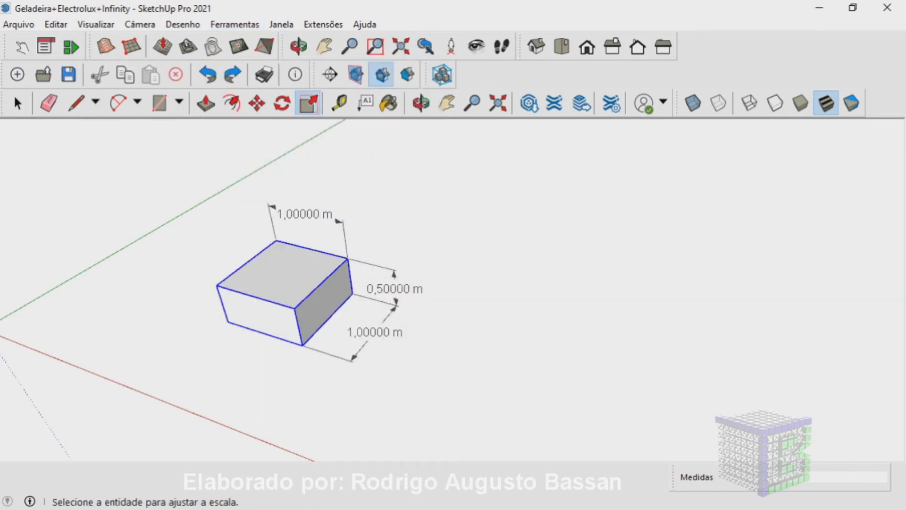
click(283, 274)
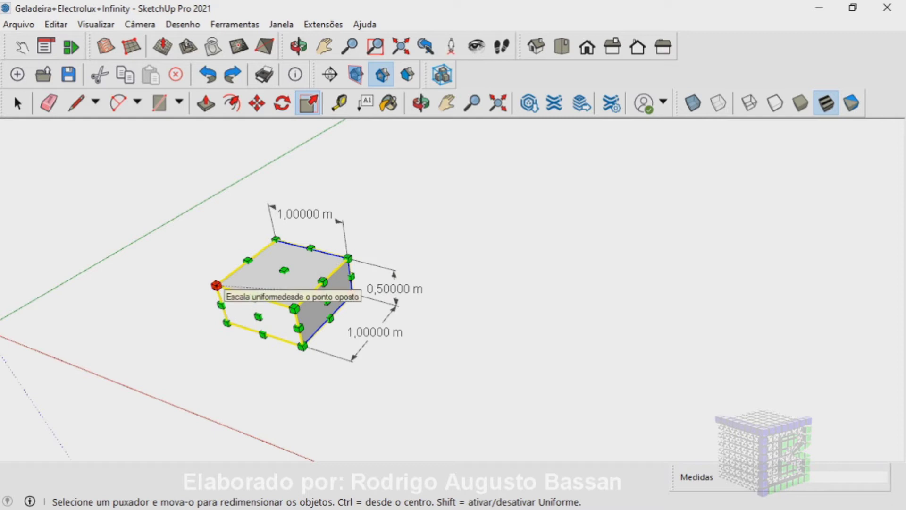
mouse_move(216, 285)
mouse_down()
mouse_move(143, 280)
mouse_move(216, 285)
mouse_up()
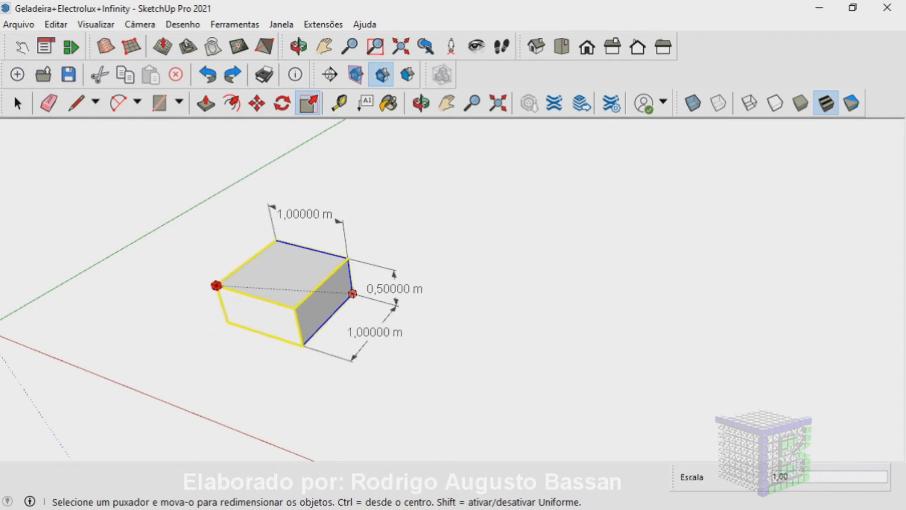
mouse_move(283, 269)
mouse_down()
mouse_move(281, 253)
mouse_move(286, 281)
mouse_move(278, 239)
mouse_move(284, 269)
mouse_up()
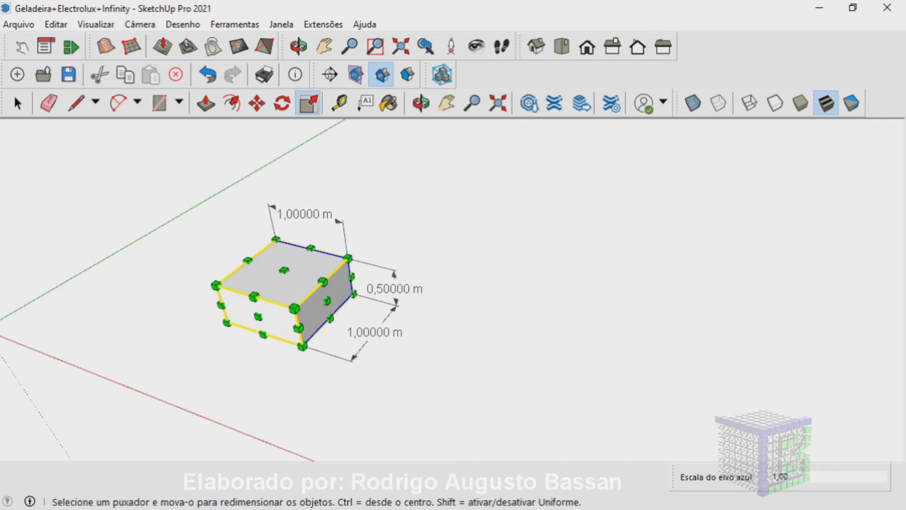
mouse_move(326, 300)
mouse_down()
mouse_move(345, 306)
mouse_move(327, 301)
mouse_up()
mouse_move(258, 317)
mouse_down()
mouse_move(220, 350)
mouse_move(258, 316)
mouse_up()
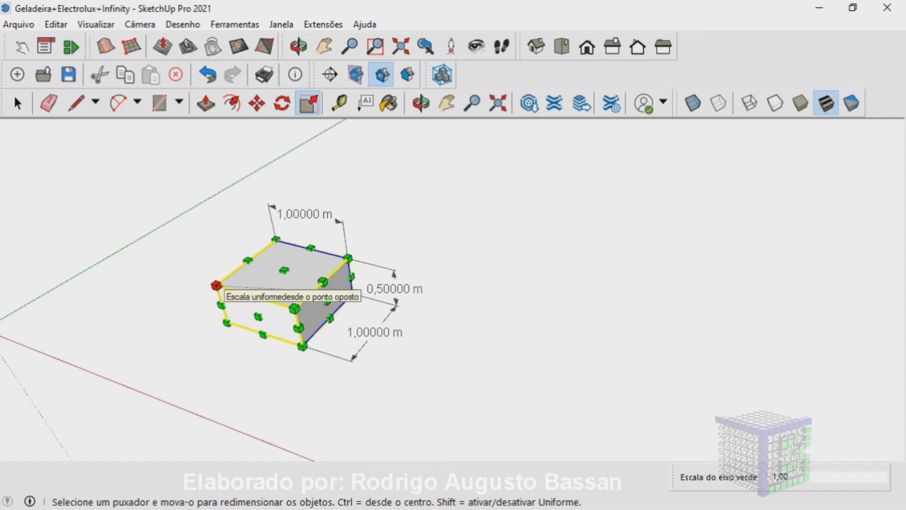
drag(216, 286, 134, 280)
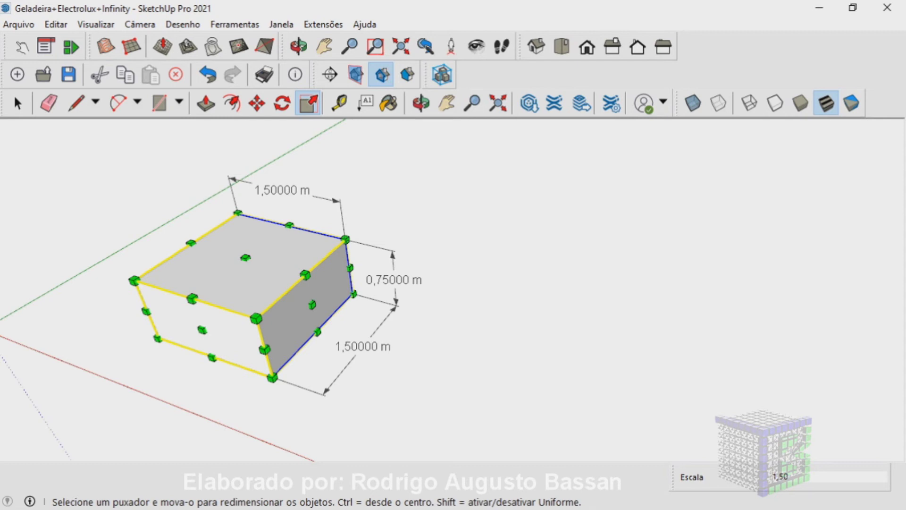
Step: Scale the box uniformly by a factor of 3
text(3)
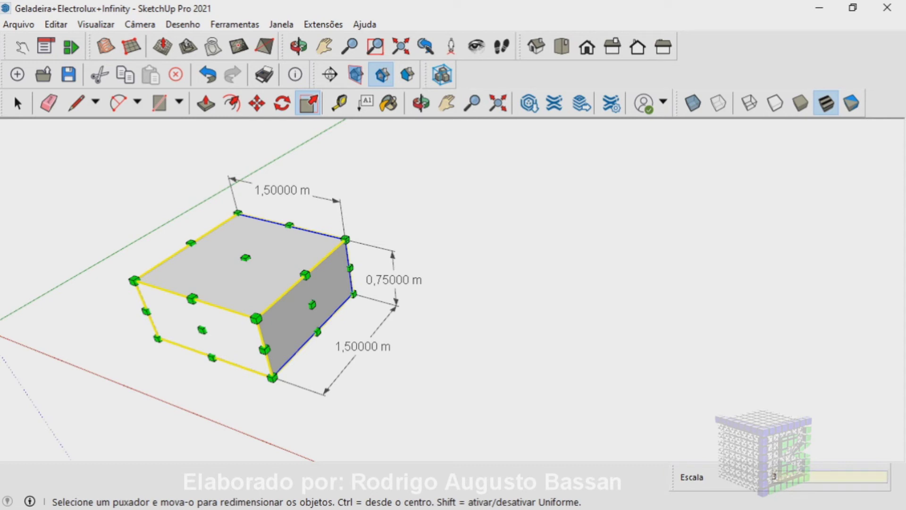
key(Return)
scroll(405, 340, down, 2)
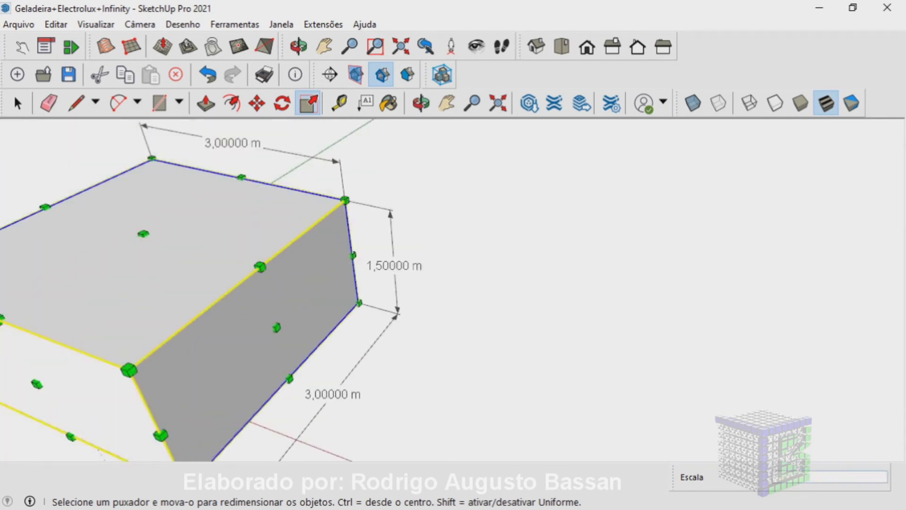
scroll(406, 340, down, 3)
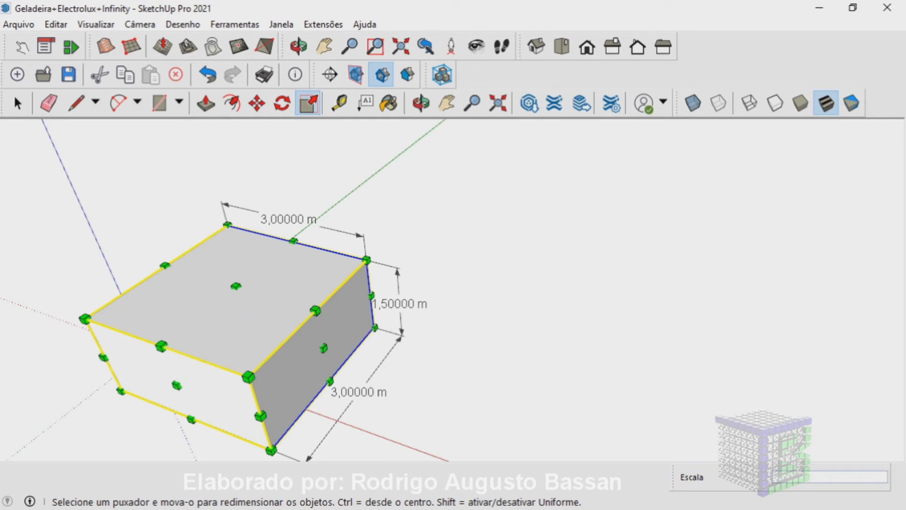
Step: Scale the box down uniformly by 0,5, cancelling a further trial enlargement
drag(85, 319, 203, 323)
text(0,5)
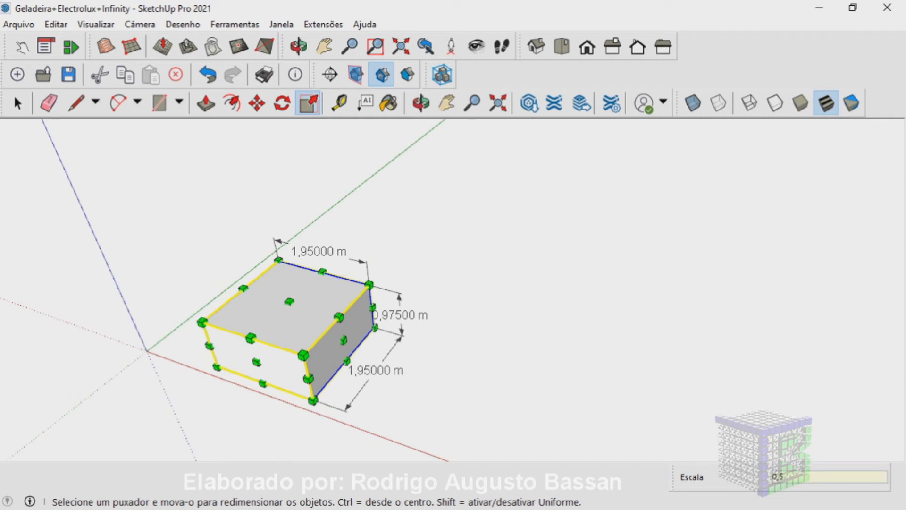
key(Return)
scroll(378, 330, up, 2)
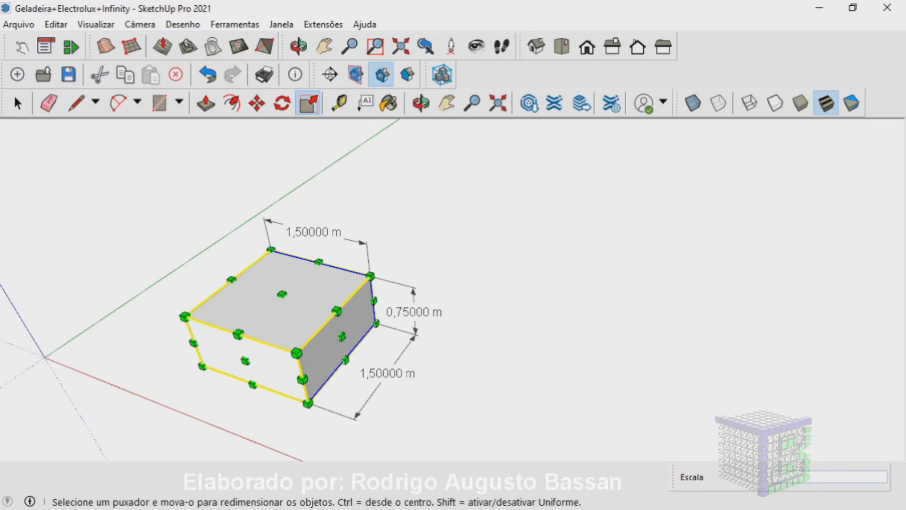
drag(184, 316, 109, 314)
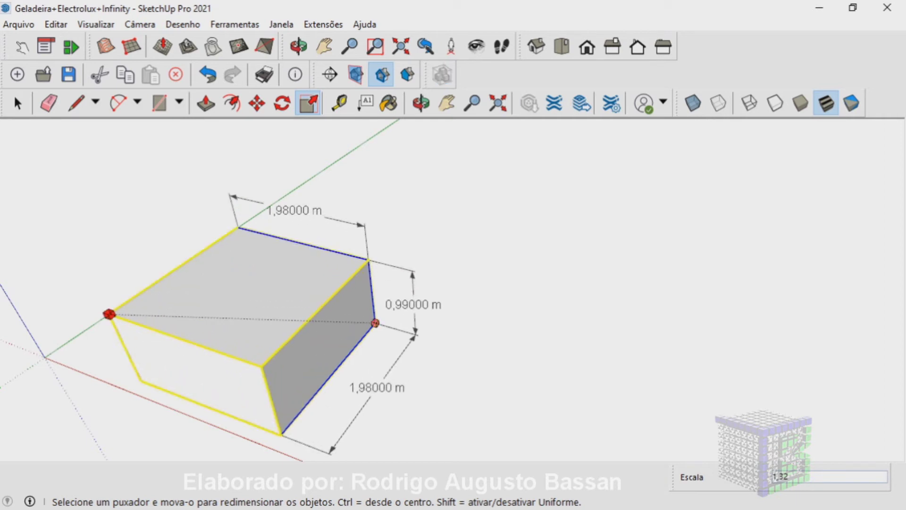
key(Escape)
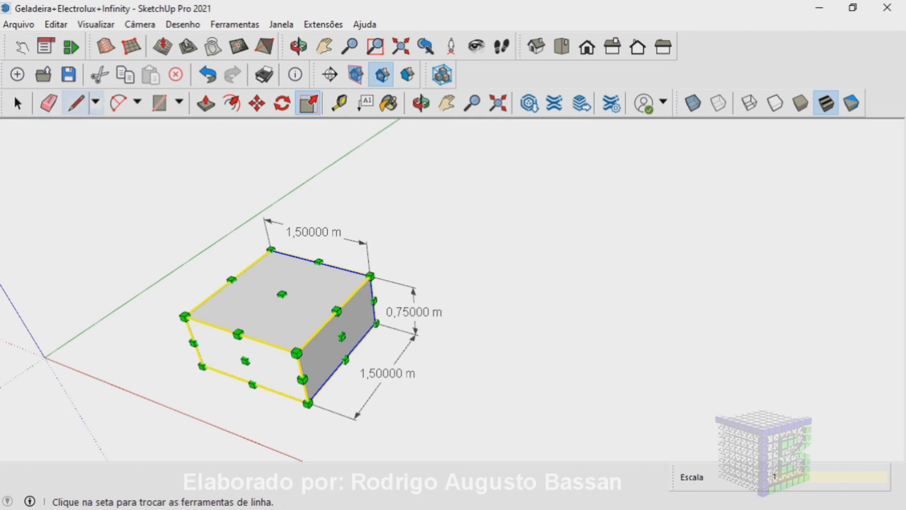
Step: Draw a 3.58 m helper line along the green axis from the box corner
click(75, 103)
click(374, 323)
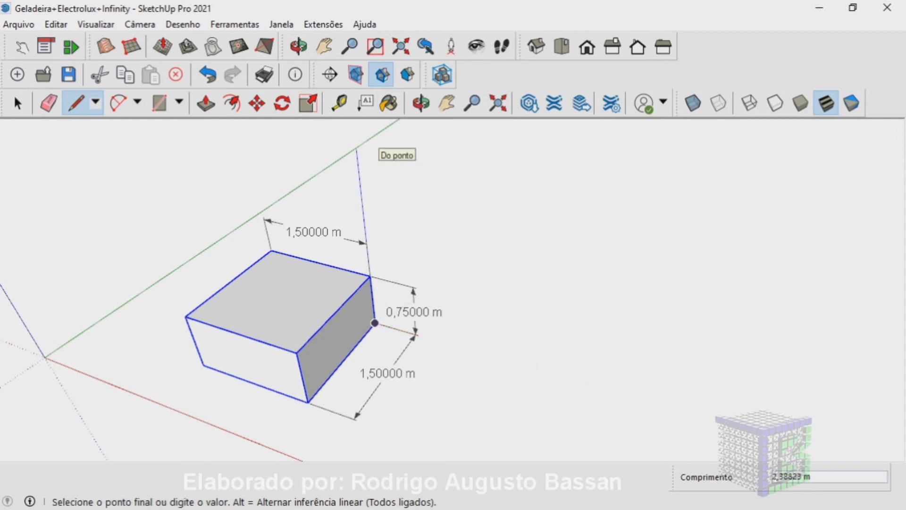
text(5)
key(BackSpace)
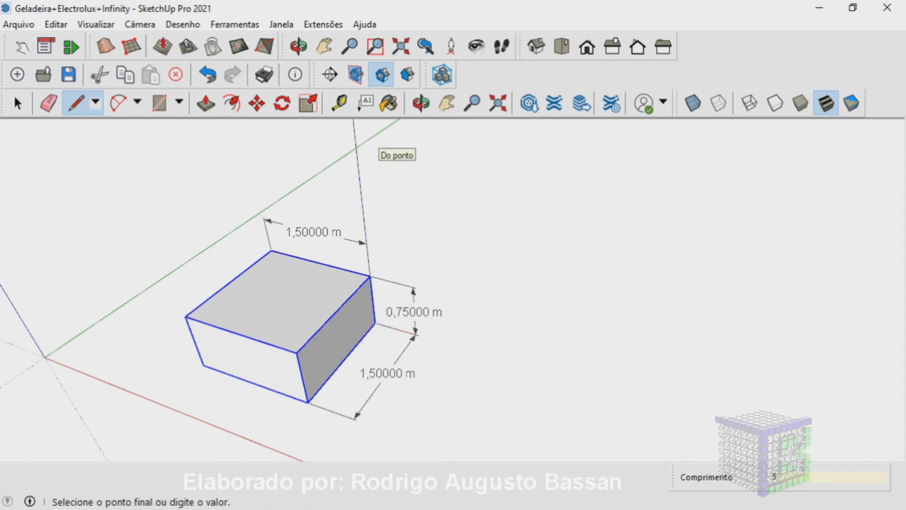
scroll(442, 310, up, 1)
scroll(442, 310, down, 3)
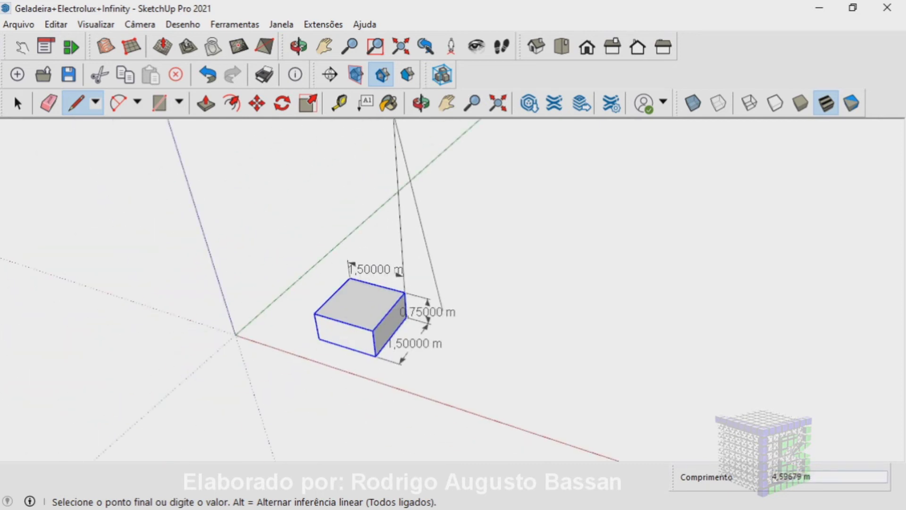
key(Escape)
click(405, 316)
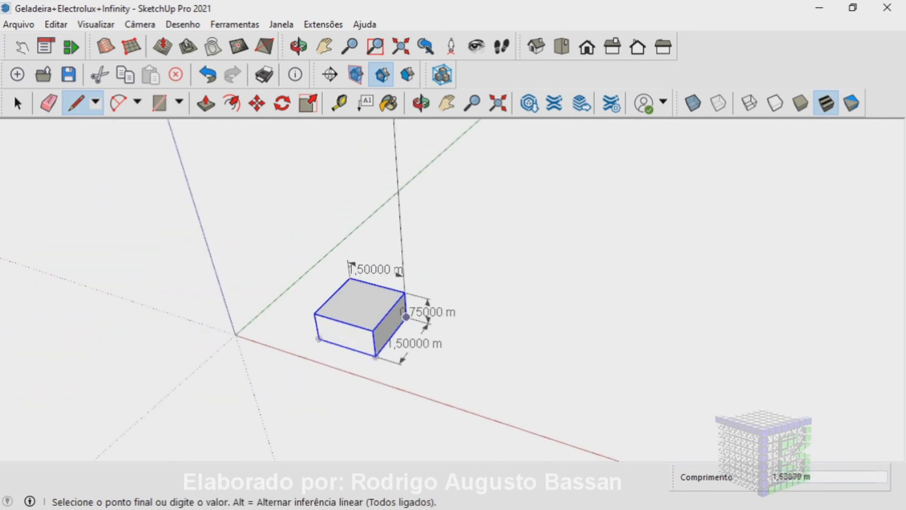
text(3)
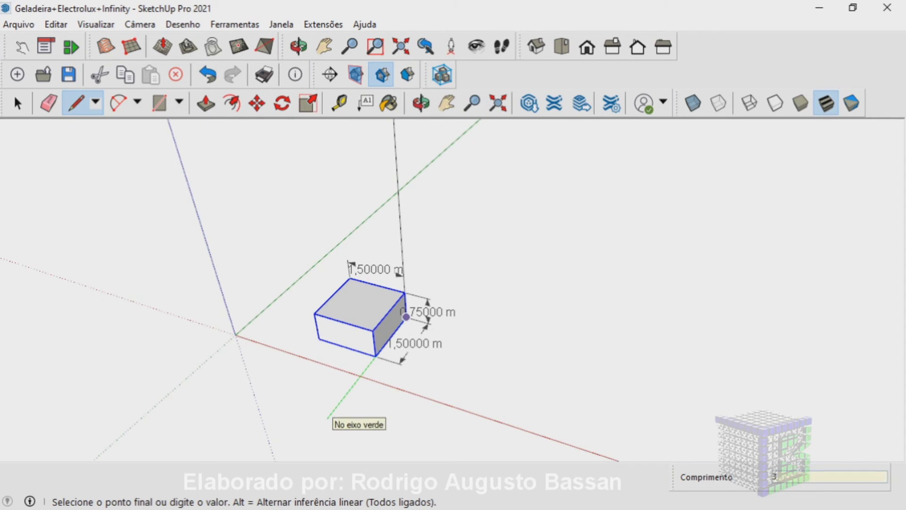
text(,58)
key(Return)
key(Escape)
mouse_move(323, 425)
middle_down()
mouse_move(472, 416)
mouse_move(501, 288)
middle_up()
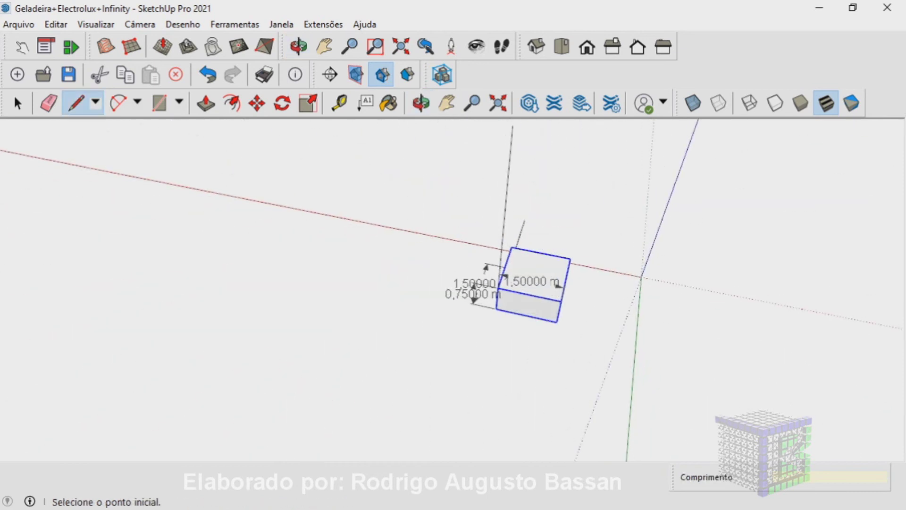
Step: Draw a 4.21 m helper line along the red axis from the box corner
click(495, 309)
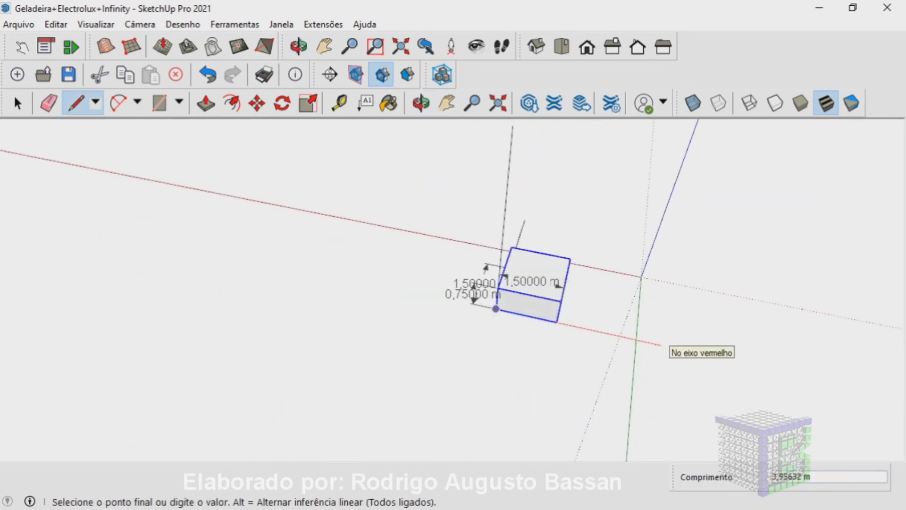
text(4,2)
key(Return)
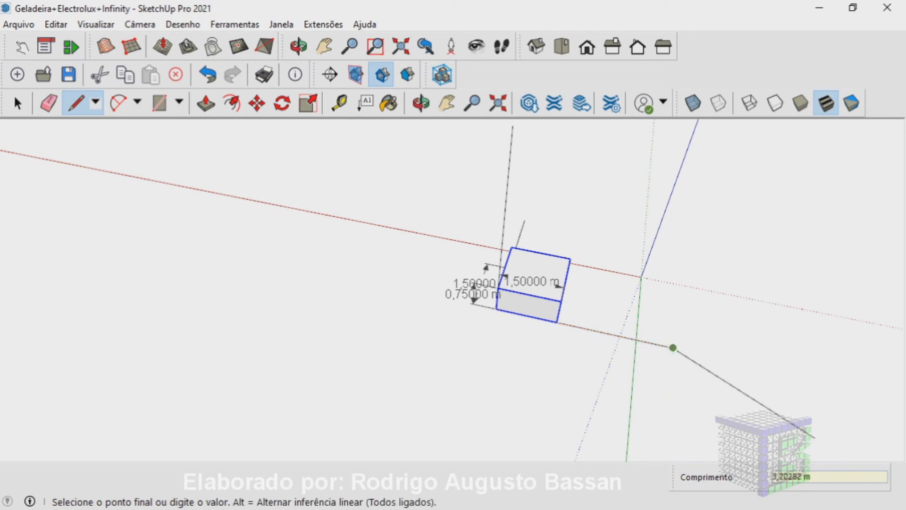
key(Escape)
middle_drag(472, 302, 401, 311)
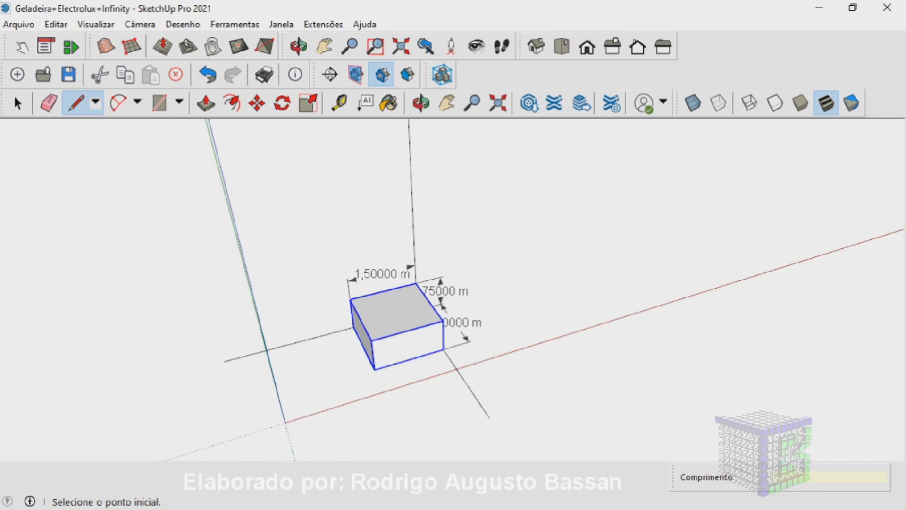
key(s)
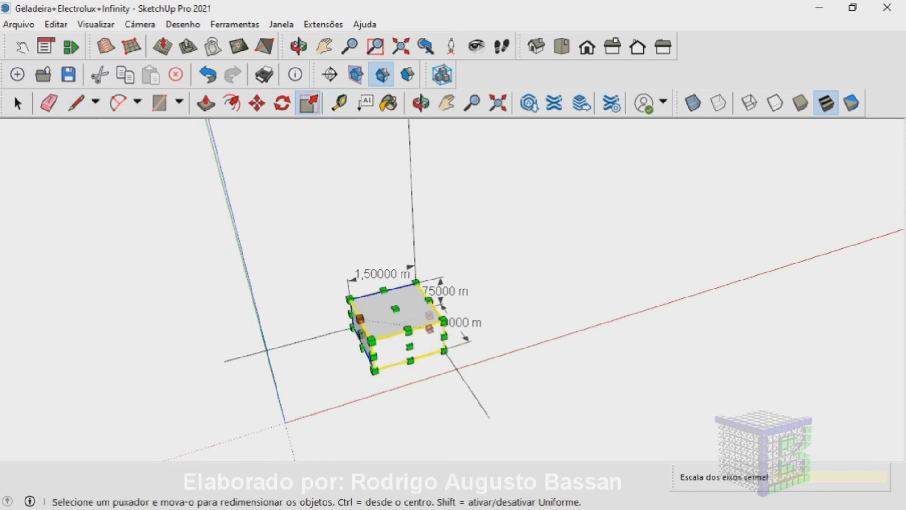
Step: Stretch the box along the red axis to the 4.21 m guide, keeping 1.50 × 0.75 m
mouse_move(361, 334)
mouse_down()
mouse_move(256, 362)
mouse_move(265, 357)
mouse_up()
mouse_move(264, 357)
middle_down()
mouse_move(330, 302)
mouse_move(436, 320)
middle_up()
text(0,12)
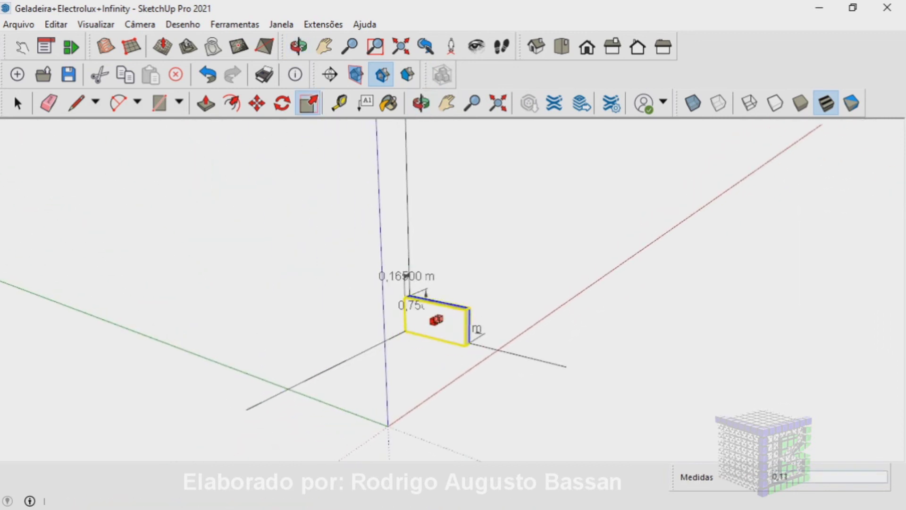
drag(437, 320, 280, 399)
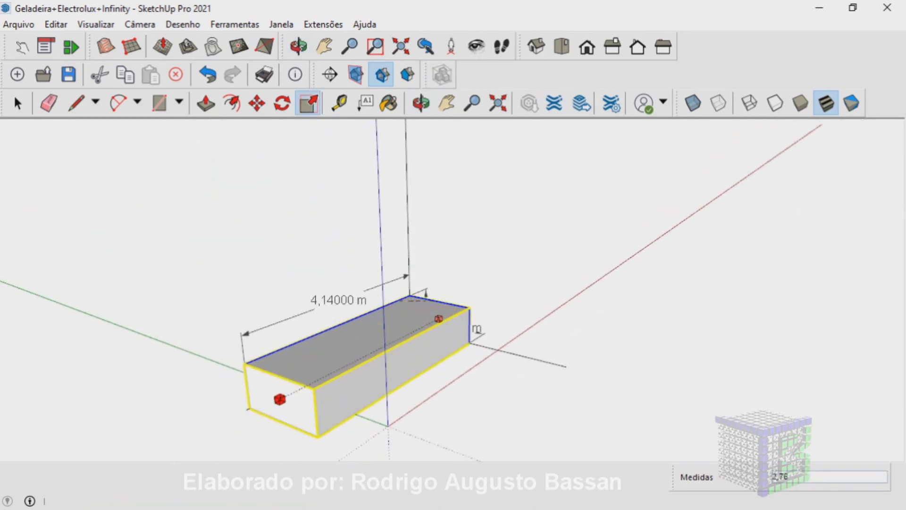
middle_drag(280, 400, 676, 347)
mouse_move(676, 348)
mouse_down()
mouse_move(642, 345)
mouse_move(661, 346)
mouse_move(643, 346)
mouse_move(666, 376)
mouse_up()
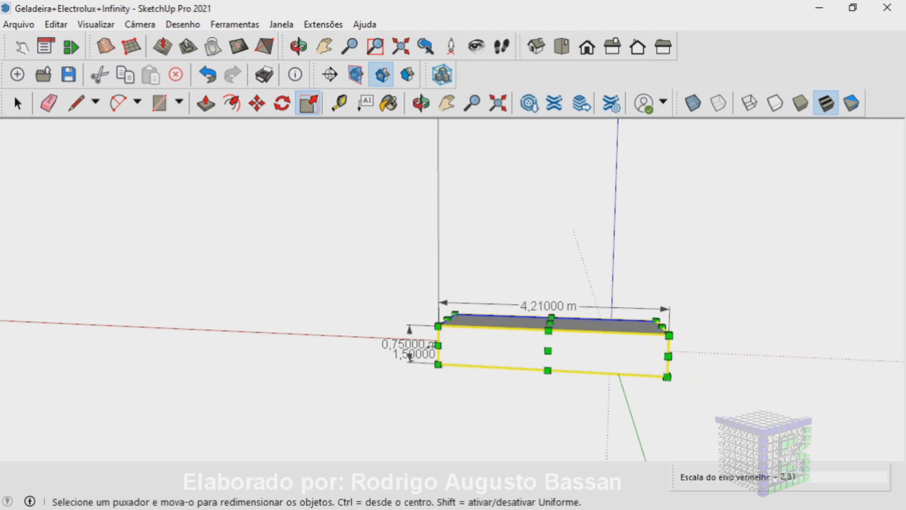
mouse_move(666, 376)
middle_down()
mouse_move(613, 425)
mouse_move(566, 387)
middle_up()
mouse_move(279, 344)
middle_down()
mouse_move(307, 331)
mouse_move(368, 326)
middle_up()
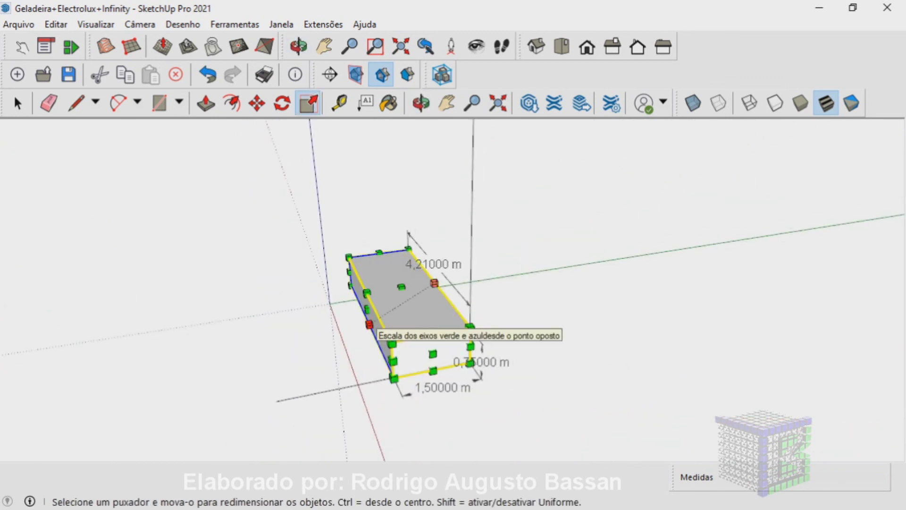
Step: Widen the box along the green axis to the 3.58 m guide line
click(369, 325)
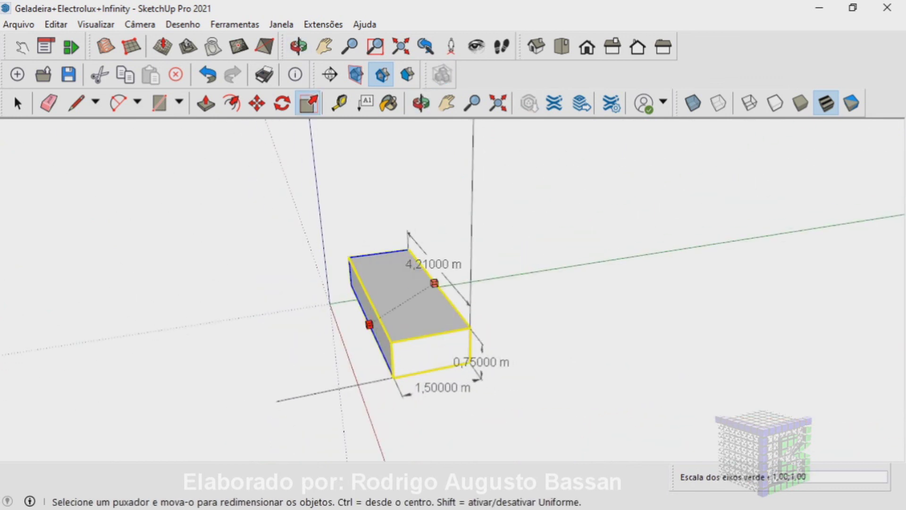
mouse_move(370, 325)
mouse_down()
mouse_move(296, 320)
mouse_move(277, 401)
mouse_up()
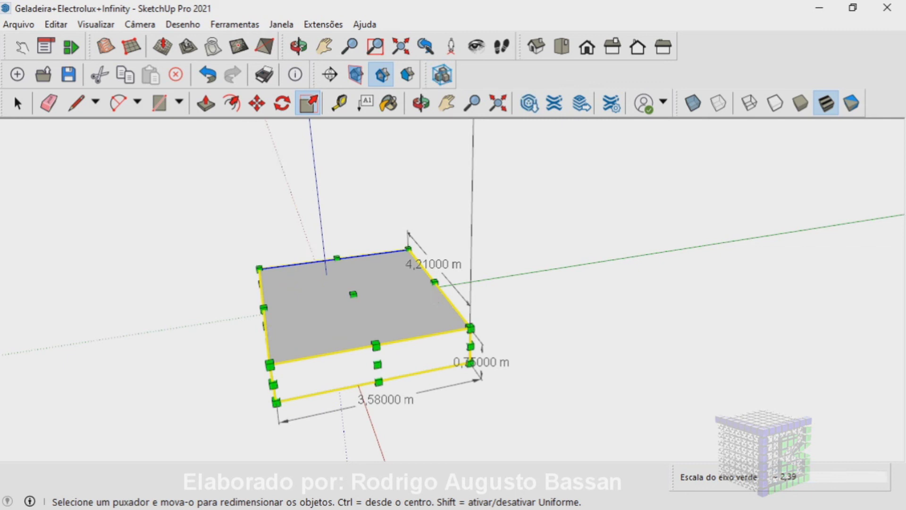
scroll(373, 330, up, 3)
scroll(373, 331, down, 5)
scroll(373, 330, down, 3)
scroll(415, 331, up, 2)
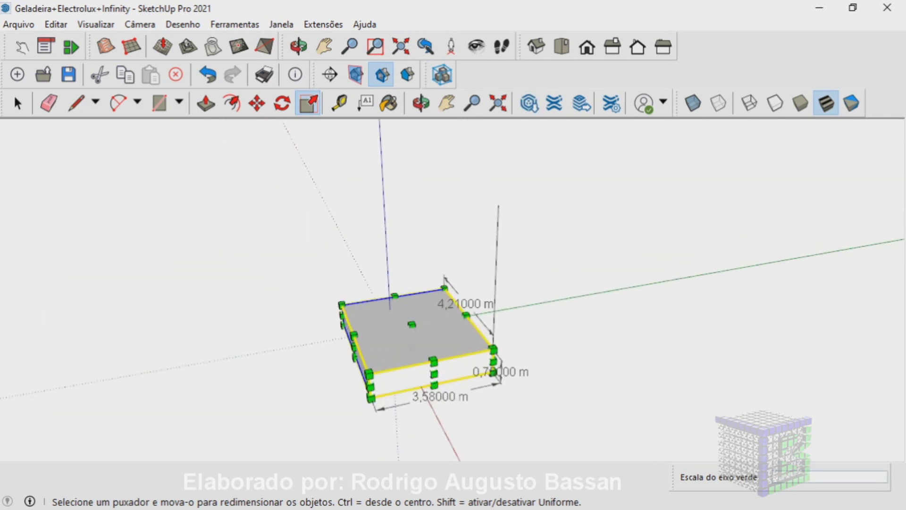
Step: Raise the box along the blue axis to exactly 5.00 m tall
mouse_move(412, 324)
mouse_down()
mouse_move(406, 201)
mouse_move(408, 239)
mouse_move(498, 205)
mouse_up()
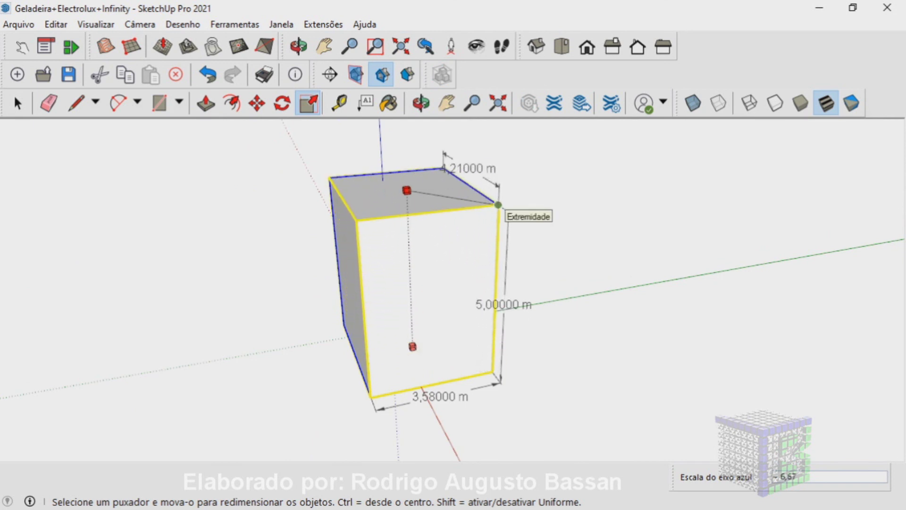
drag(498, 205, 498, 204)
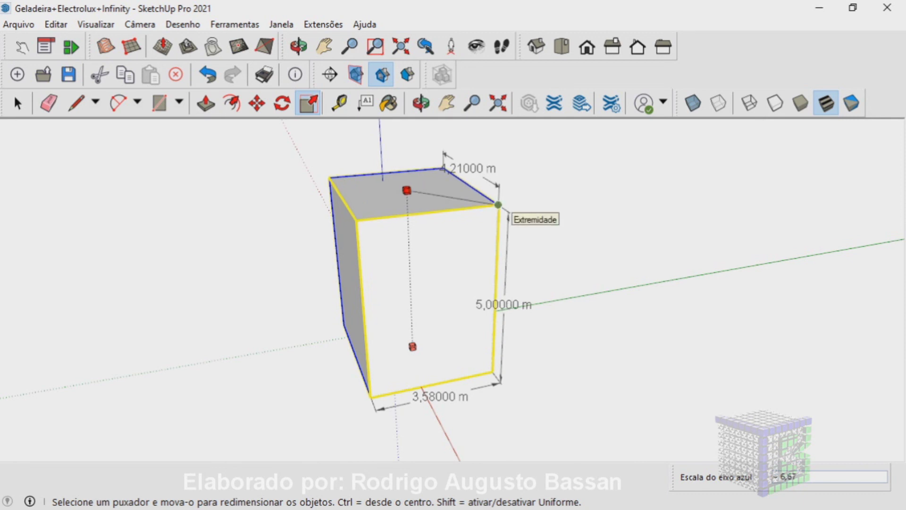
drag(497, 204, 498, 206)
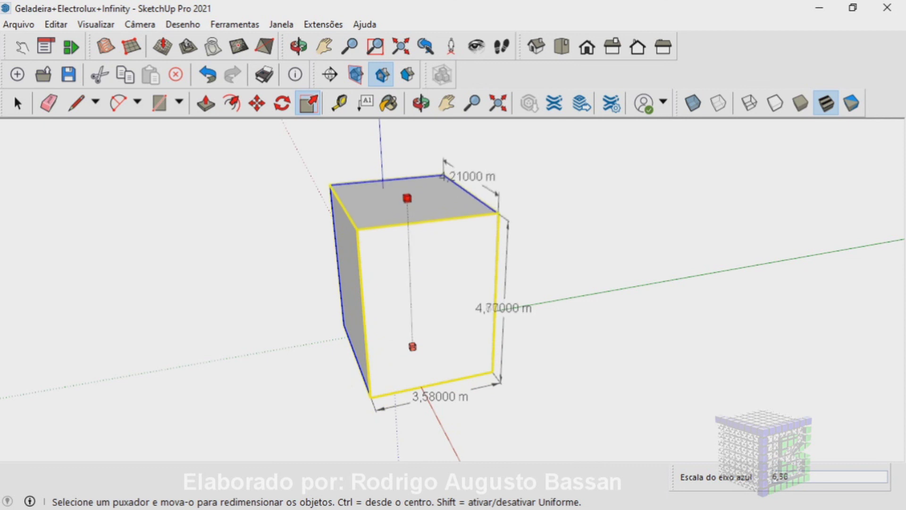
drag(499, 206, 499, 205)
mouse_move(499, 205)
middle_down()
mouse_move(543, 245)
mouse_move(453, 264)
middle_up()
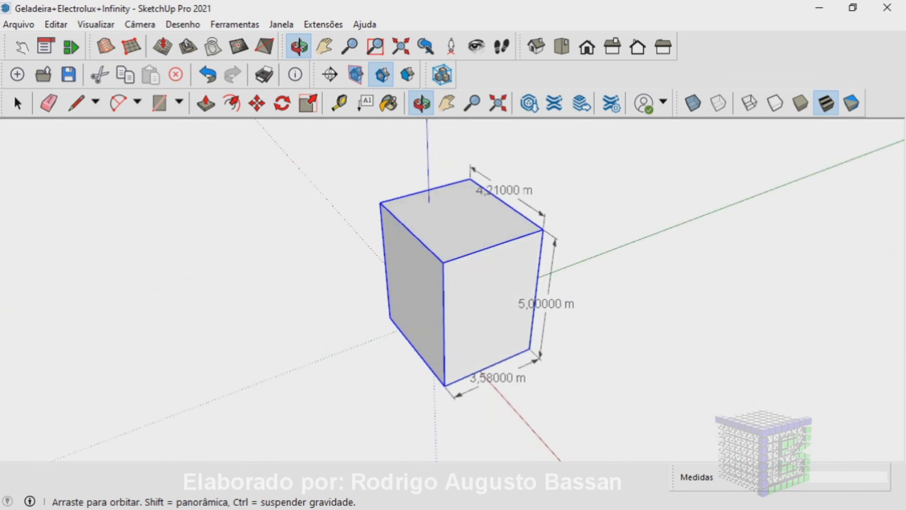